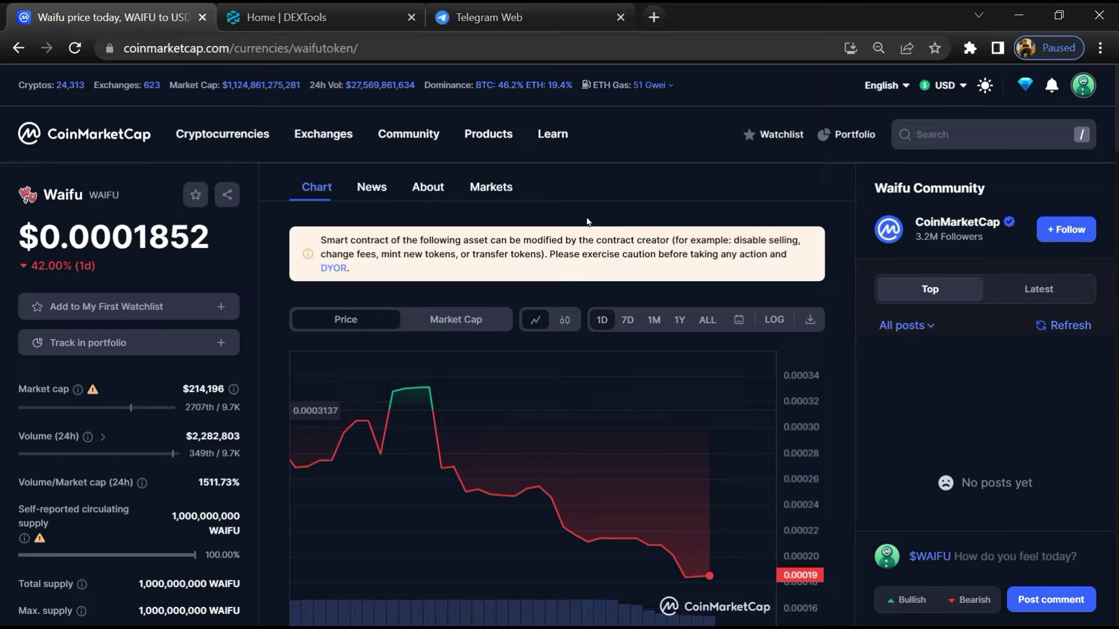
- Highlight the contract-modification warning, then try toggling a comment between Bullish and Bearish
{"action": "triple_click", "coordinate": [527, 244]}
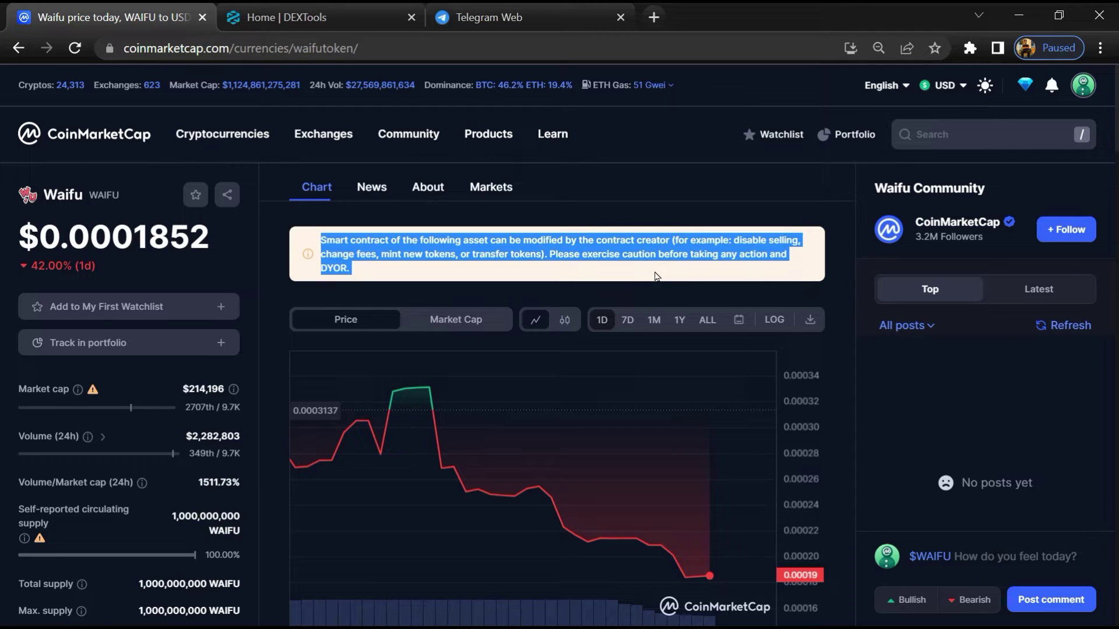
{"action": "left_click", "coordinate": [655, 276]}
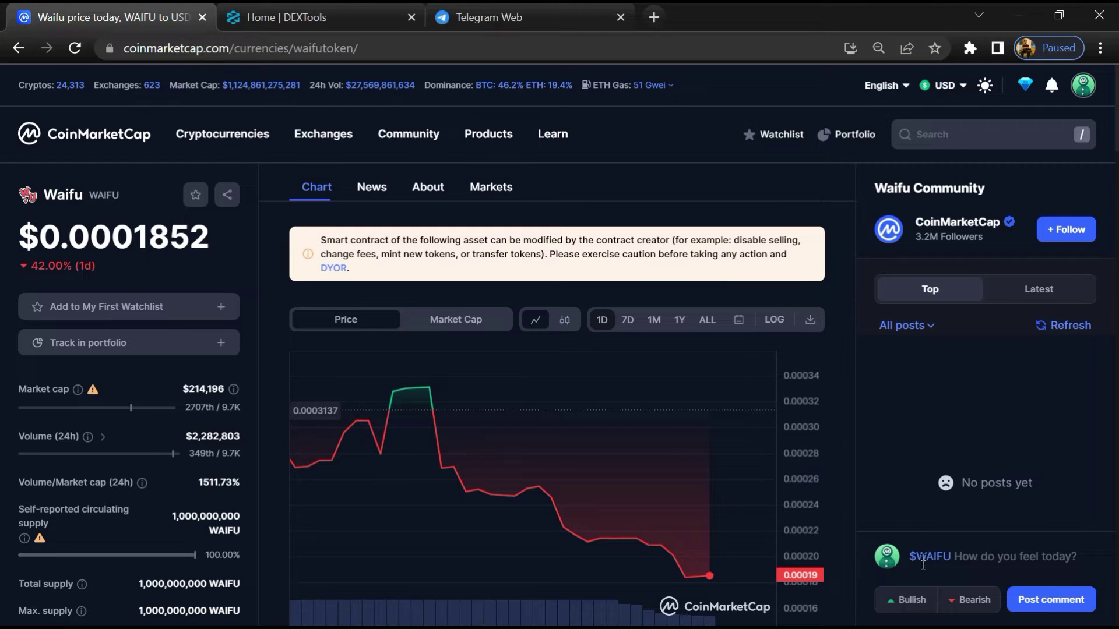
{"action": "left_click", "coordinate": [912, 601]}
{"action": "left_click", "coordinate": [977, 603]}
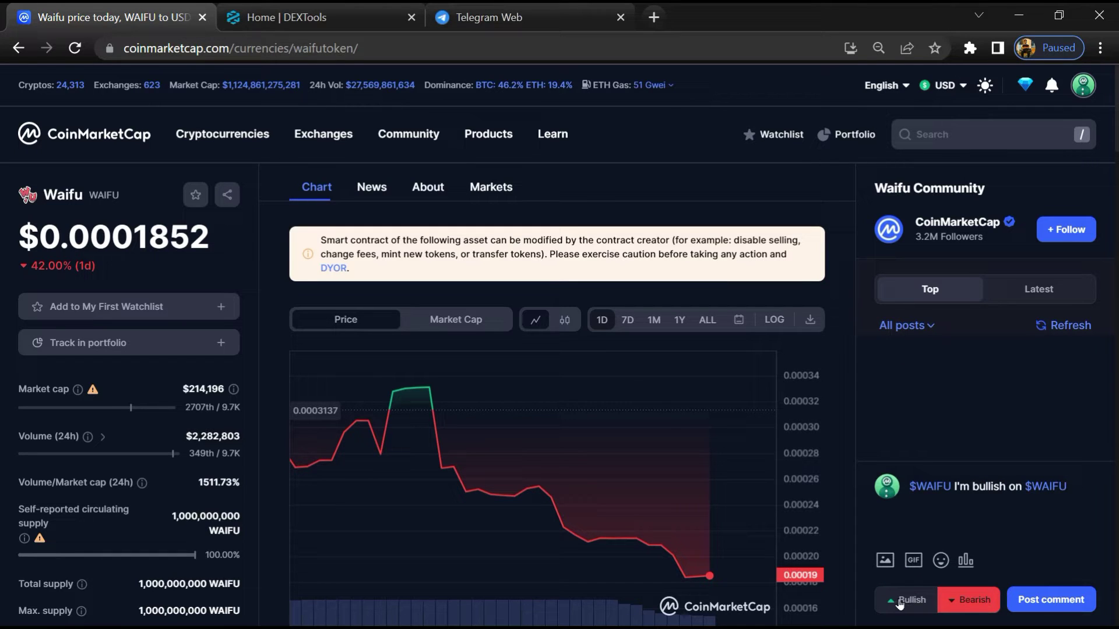
{"action": "left_click", "coordinate": [901, 604]}
{"action": "left_click", "coordinate": [975, 602]}
- Browse the Latest community posts and copy the WAIFU contract address
{"action": "left_click", "coordinate": [1040, 287]}
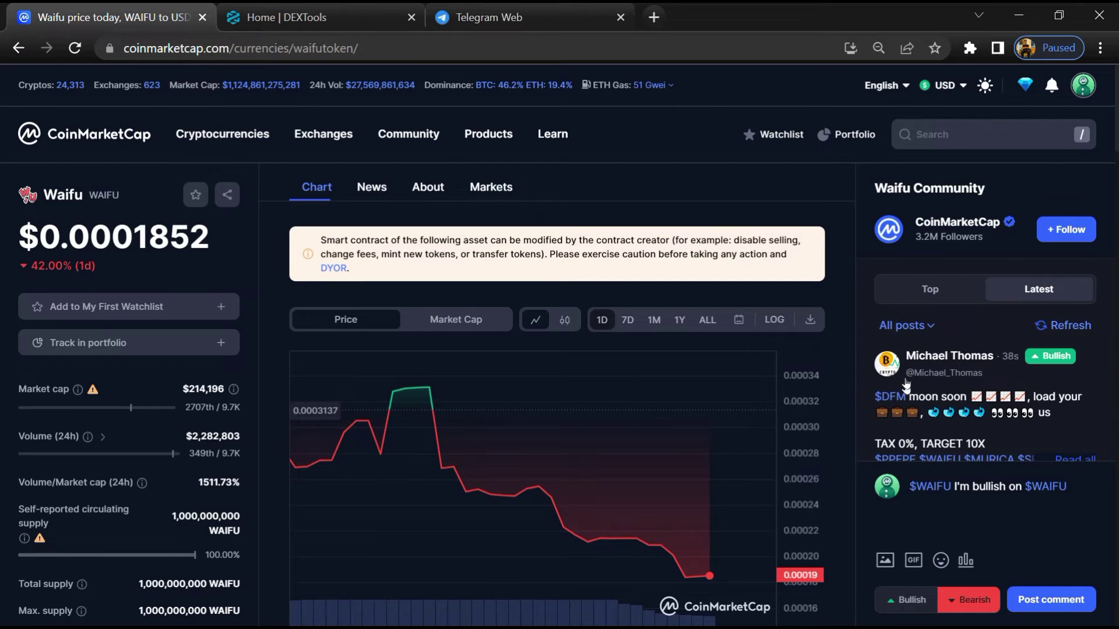
{"action": "triple_click", "coordinate": [915, 397]}
{"action": "scroll", "coordinate": [927, 407], "scroll_direction": "down", "scroll_amount": 2}
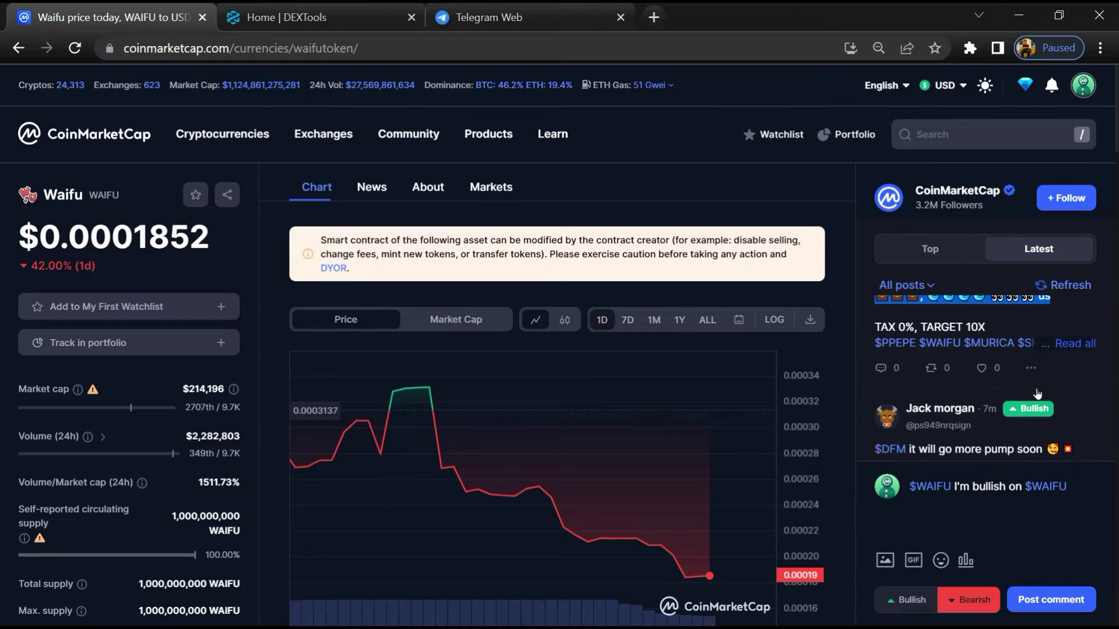
{"action": "scroll", "coordinate": [937, 416], "scroll_direction": "down", "scroll_amount": 2}
{"action": "triple_click", "coordinate": [995, 340]}
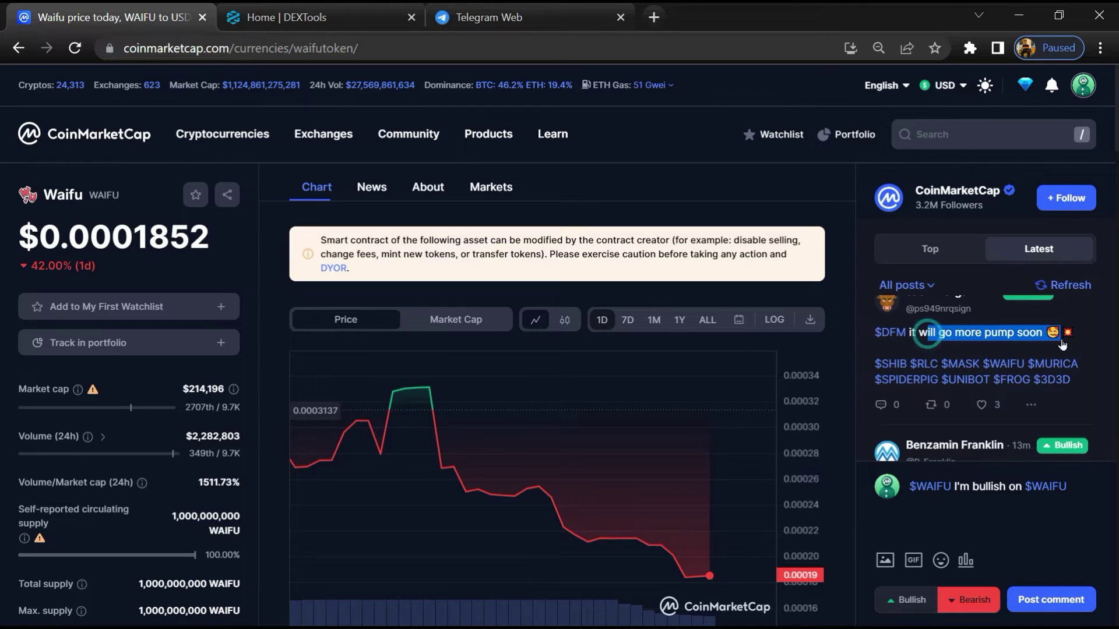
{"action": "scroll", "coordinate": [1029, 373], "scroll_direction": "down", "scroll_amount": 1}
{"action": "scroll", "coordinate": [179, 395], "scroll_direction": "down", "scroll_amount": 2}
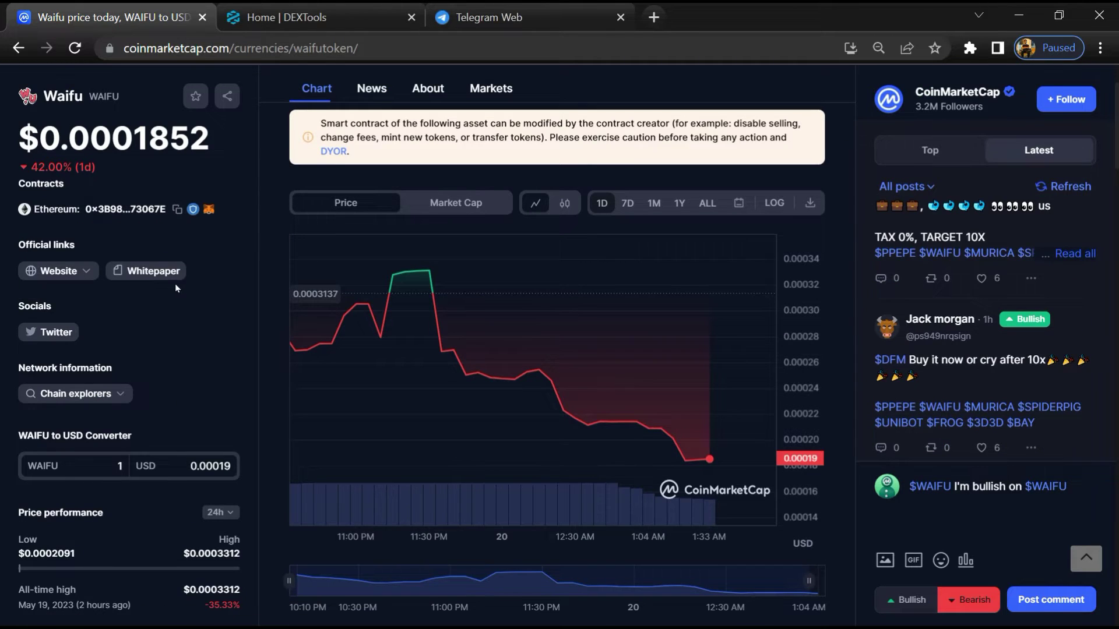
{"action": "left_click", "coordinate": [177, 211]}
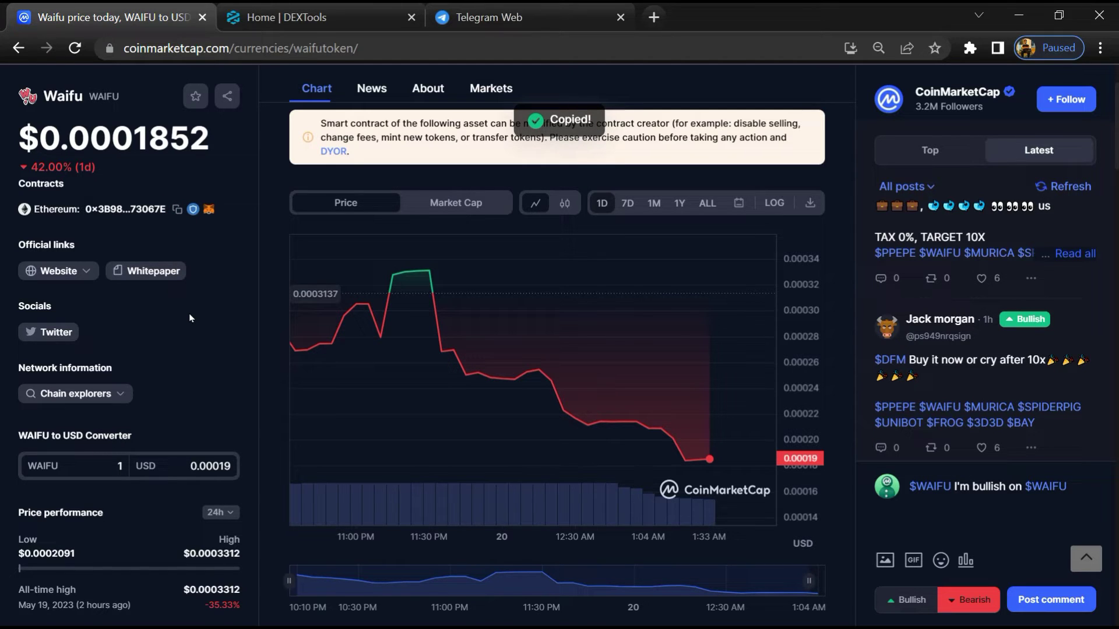
- On DEXTools, paste the copied WAIFU contract address into the pair and token search
{"action": "left_click", "coordinate": [289, 18]}
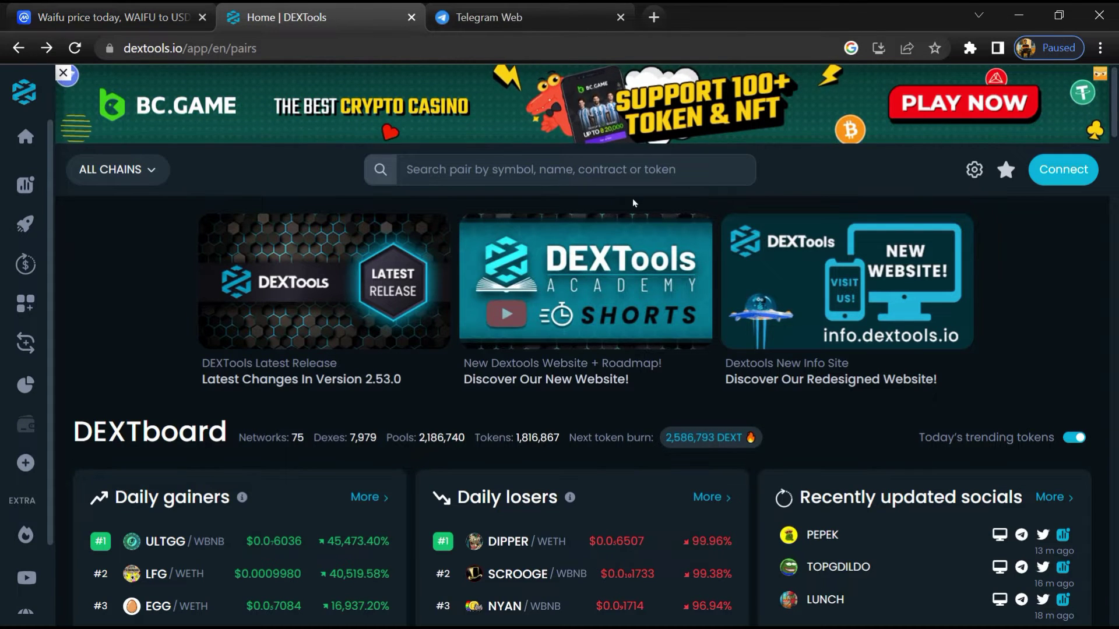
{"action": "left_click", "coordinate": [495, 169]}
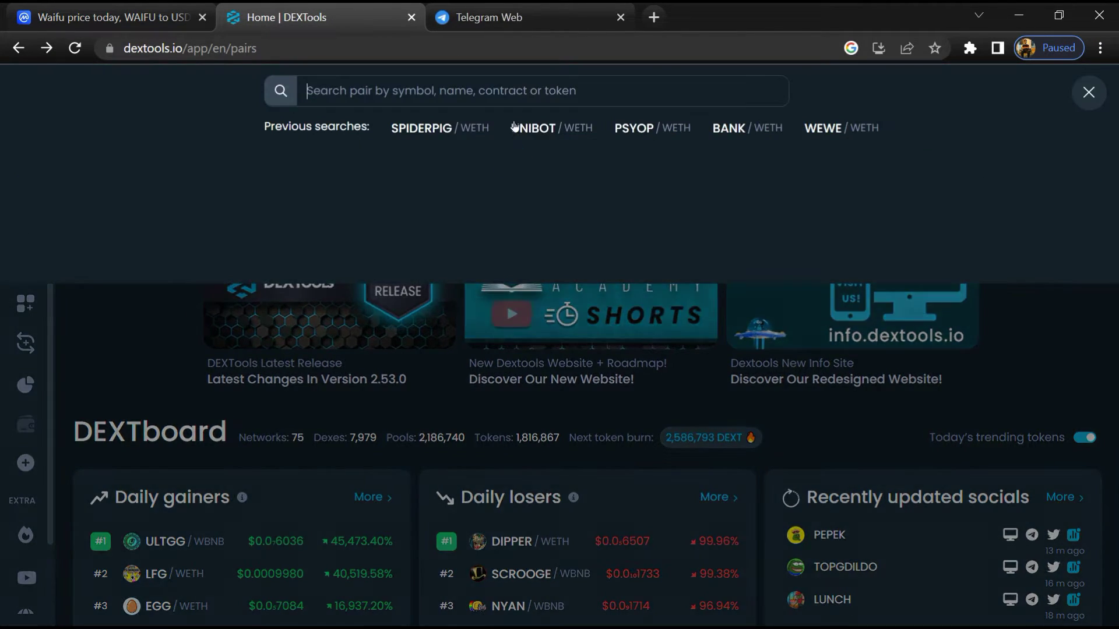
{"action": "right_click", "coordinate": [513, 96]}
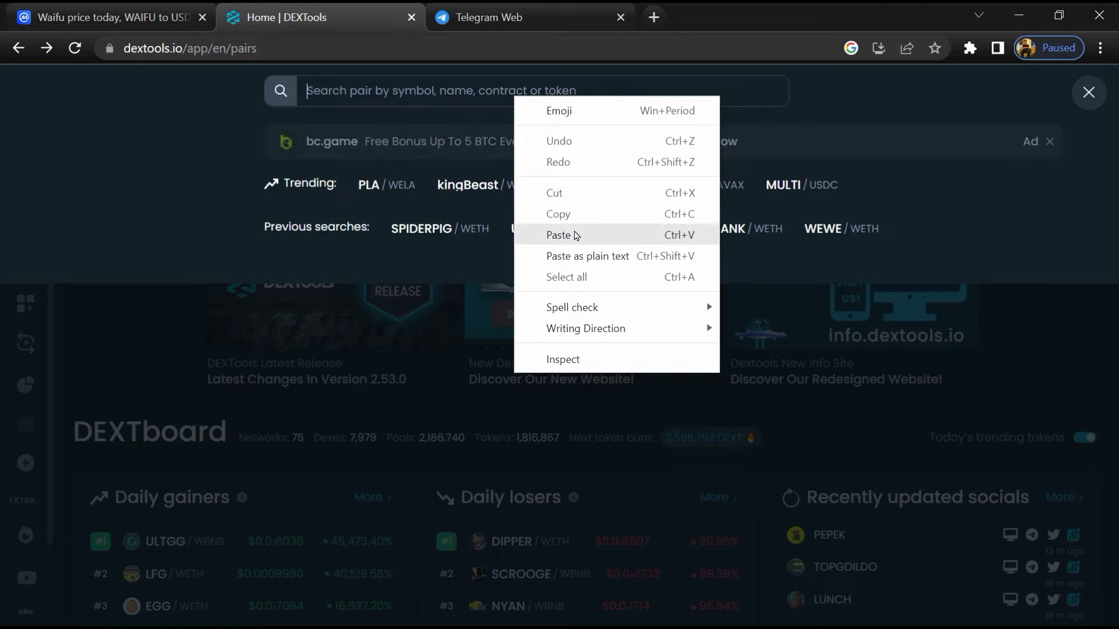
{"action": "left_click", "coordinate": [574, 236]}
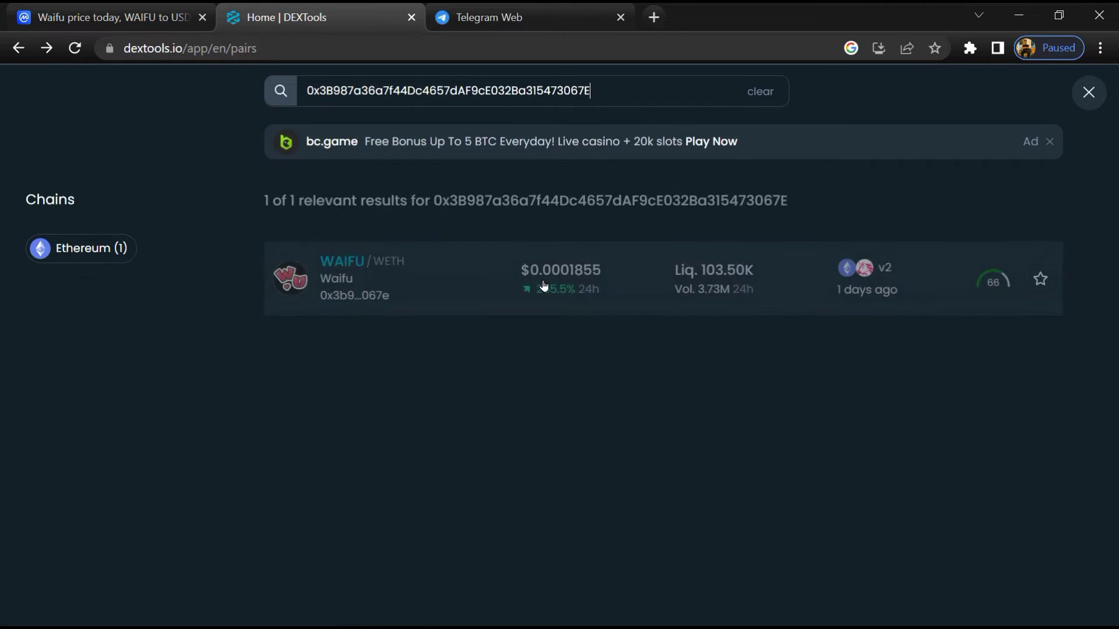
- Open the WAIFU/WETH pair, select the 56.3%/43.8% trust votes, and page through trade history
{"action": "left_click", "coordinate": [458, 279]}
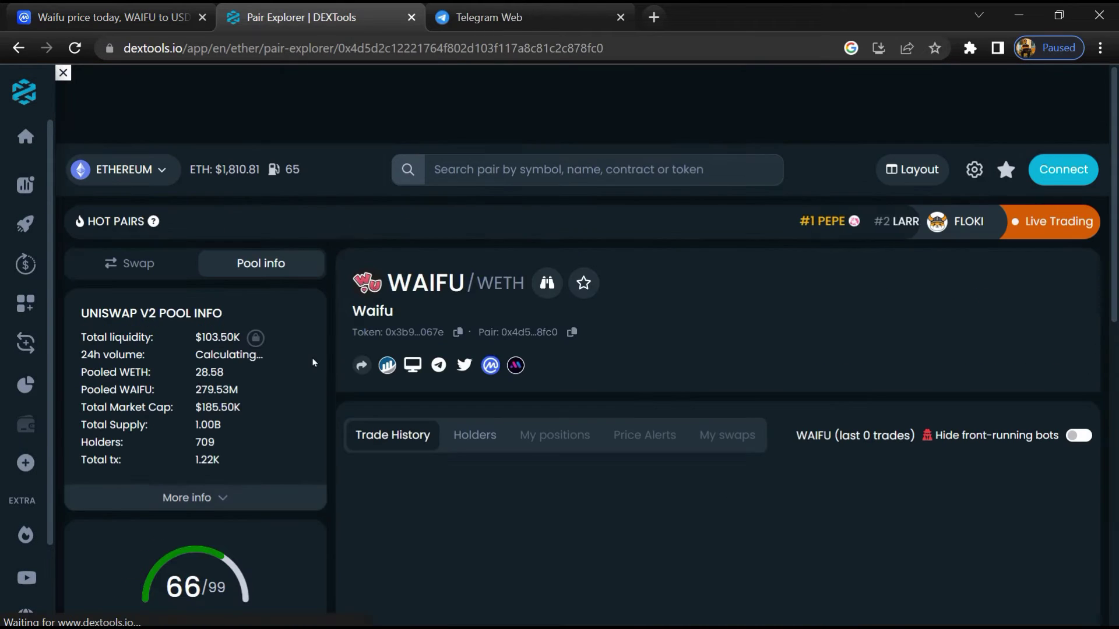
{"action": "scroll", "coordinate": [327, 381], "scroll_direction": "down", "scroll_amount": 5}
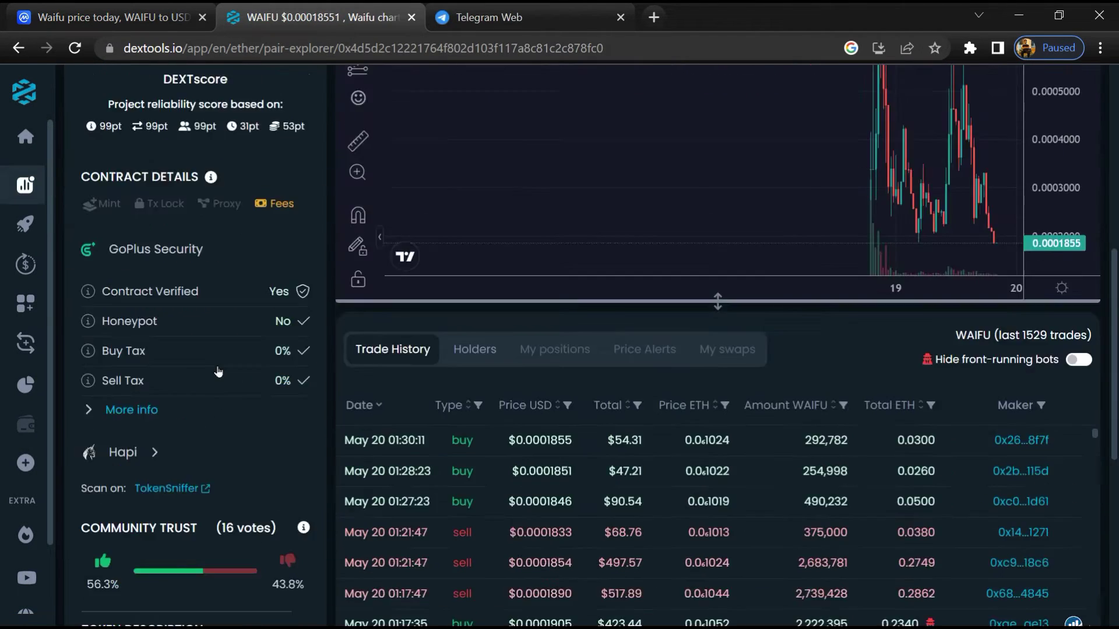
{"action": "scroll", "coordinate": [326, 381], "scroll_direction": "down", "scroll_amount": 5}
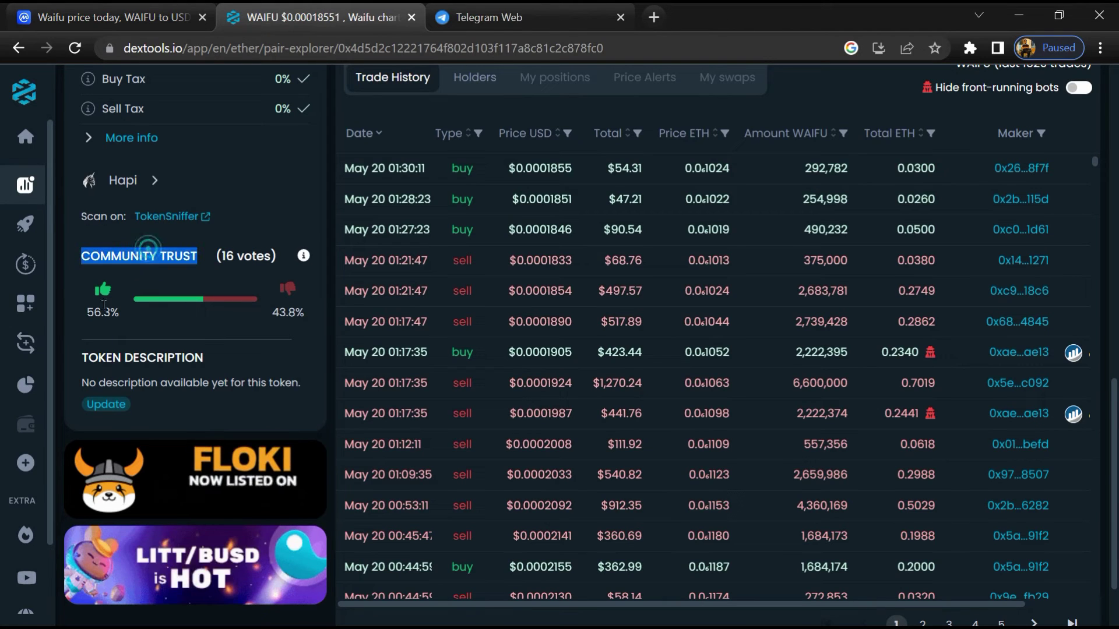
{"action": "double_click", "coordinate": [102, 313]}
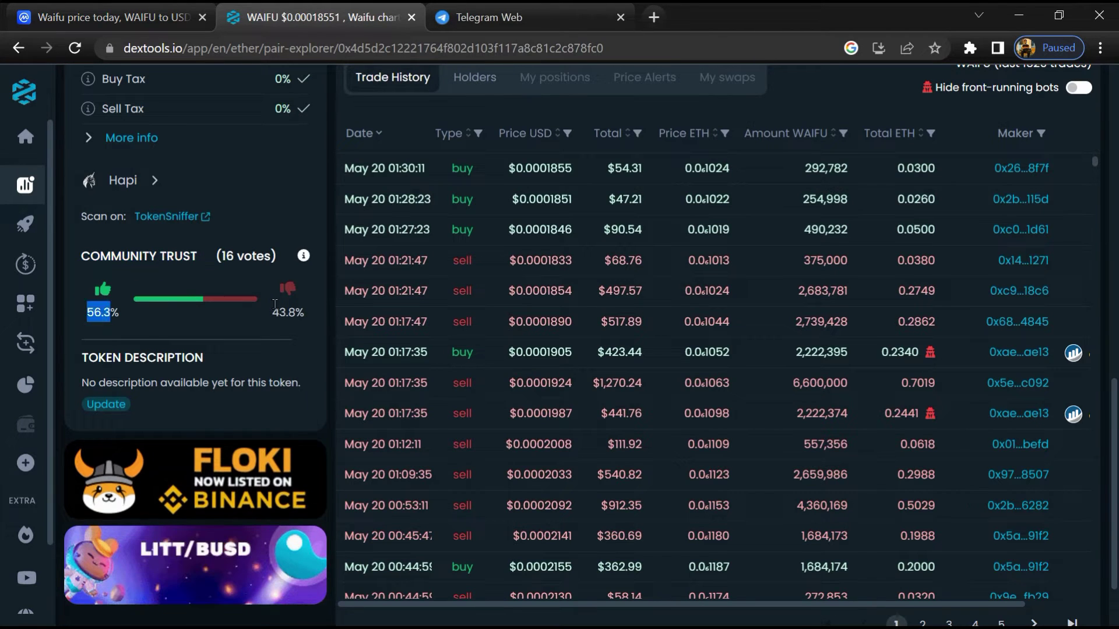
{"action": "double_click", "coordinate": [284, 312]}
{"action": "left_click", "coordinate": [308, 349]}
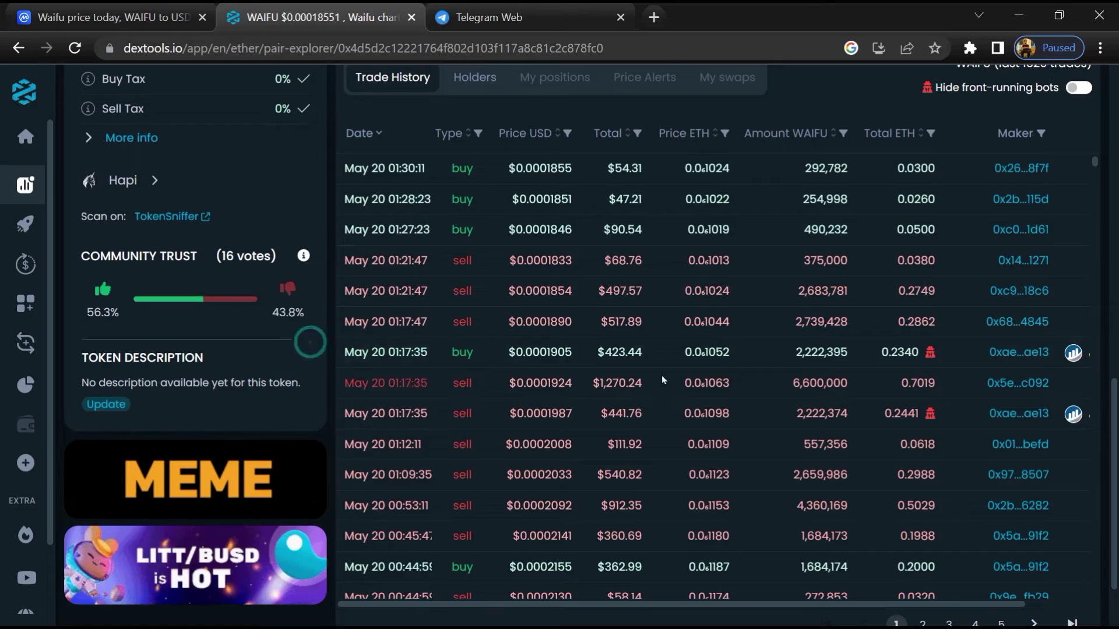
{"action": "scroll", "coordinate": [662, 375], "scroll_direction": "down", "scroll_amount": 5}
{"action": "scroll", "coordinate": [662, 385], "scroll_direction": "down", "scroll_amount": 5}
{"action": "scroll", "coordinate": [662, 391], "scroll_direction": "down", "scroll_amount": 3}
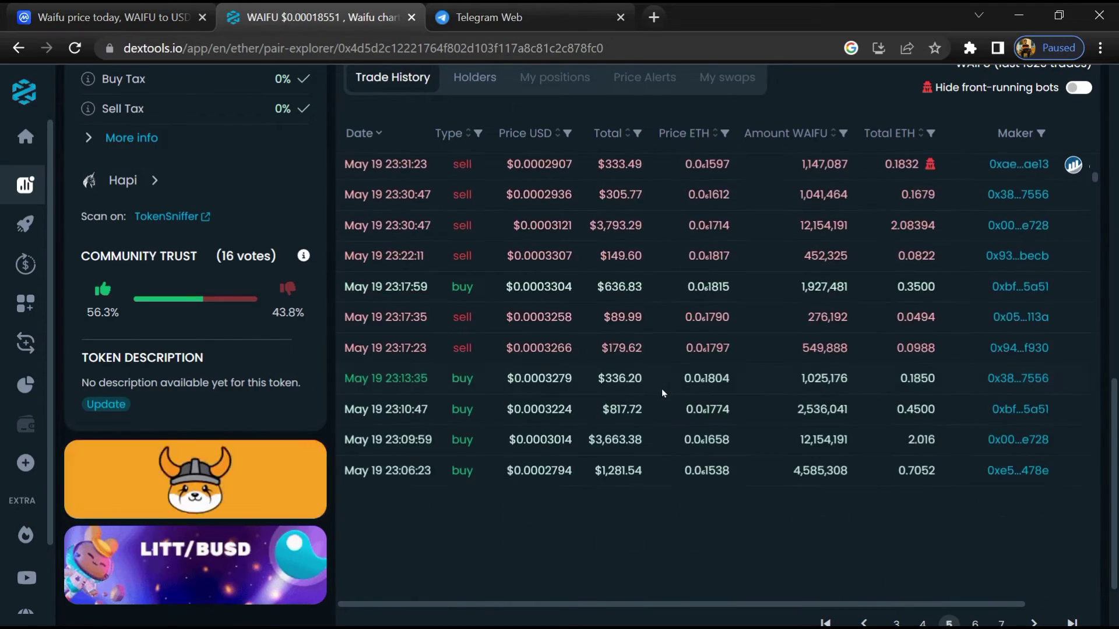
{"action": "scroll", "coordinate": [662, 391], "scroll_direction": "down", "scroll_amount": 3}
{"action": "scroll", "coordinate": [662, 391], "scroll_direction": "down", "scroll_amount": 3}
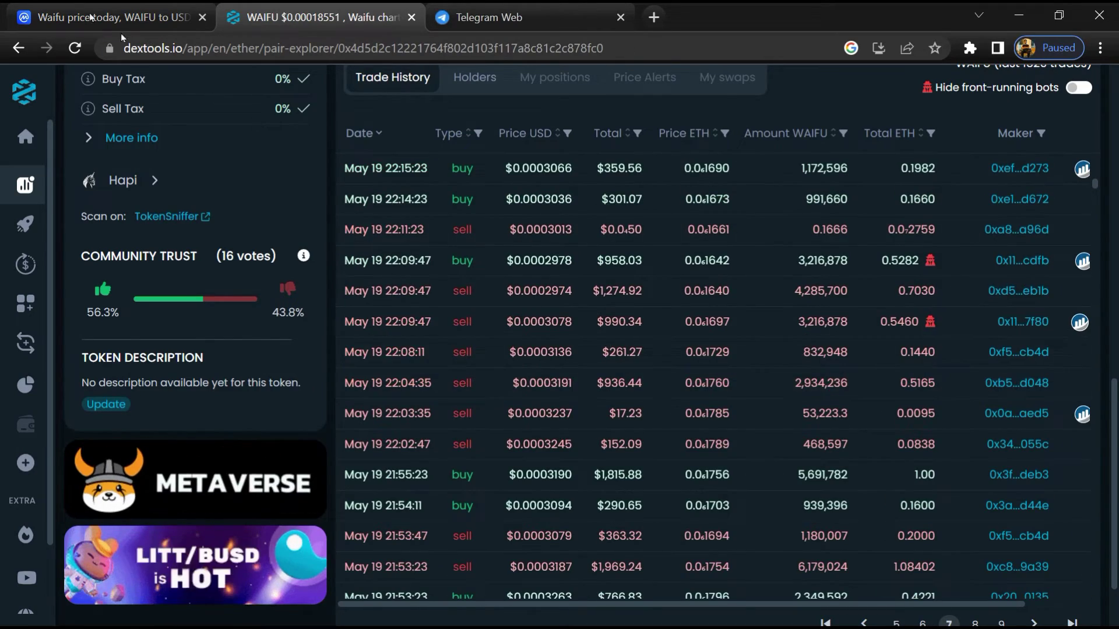
{"action": "scroll", "coordinate": [662, 389], "scroll_direction": "up", "scroll_amount": 3}
{"action": "scroll", "coordinate": [662, 389], "scroll_direction": "down", "scroll_amount": 3}
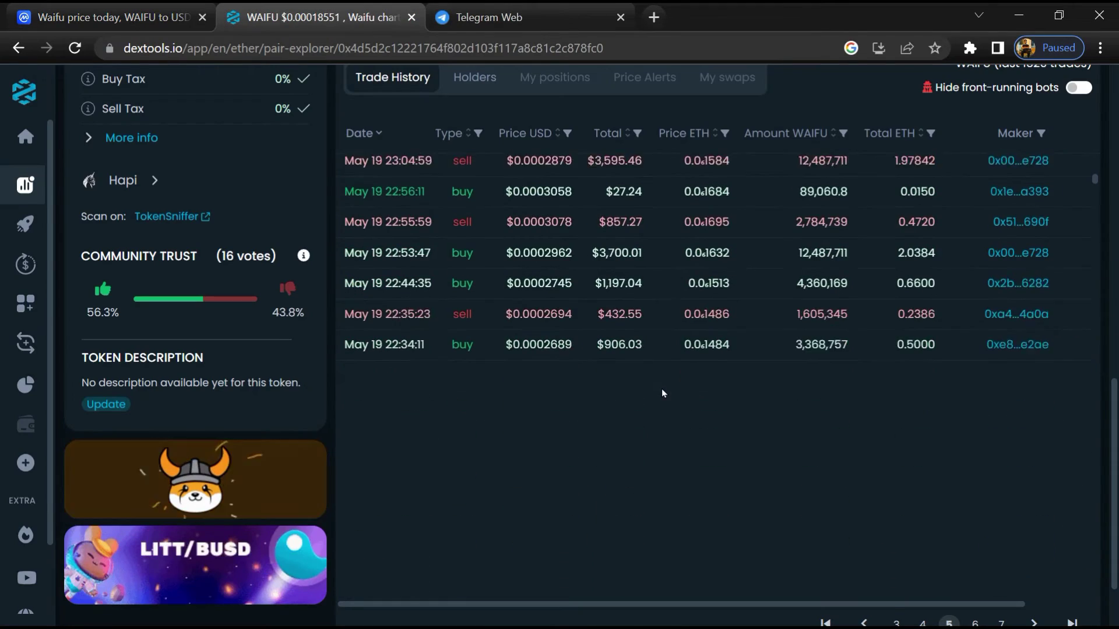
{"action": "scroll", "coordinate": [662, 389], "scroll_direction": "down", "scroll_amount": 3}
- Switch back to the CoinMarketCap Waifu tab
{"action": "key", "text": "ctrl+shift+Tab"}
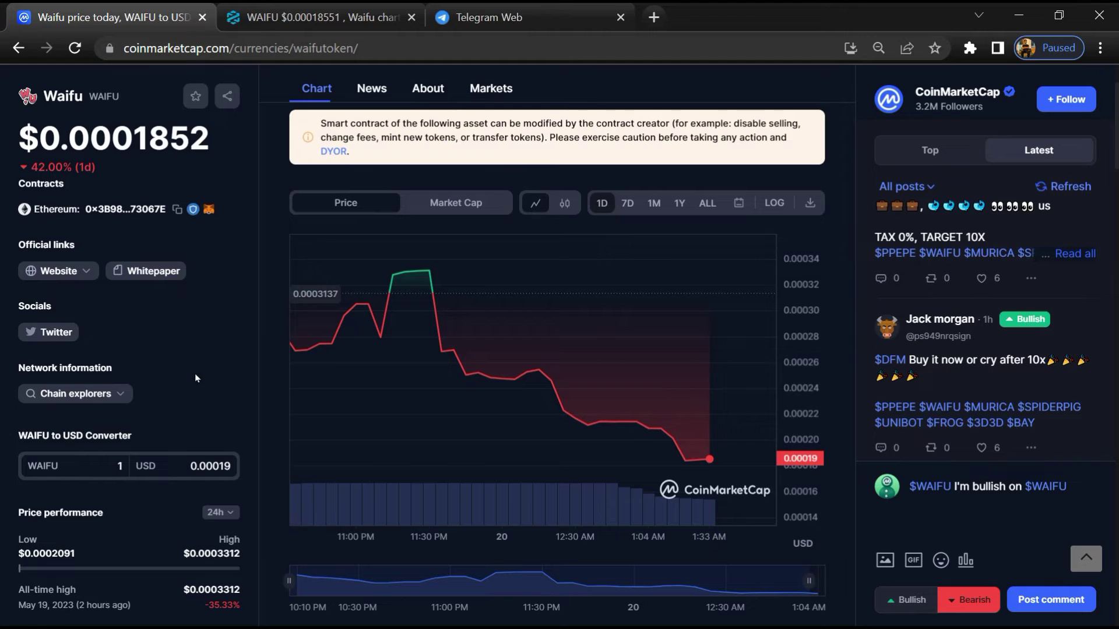
- Show the Waifu Markets list and highlight its single Uniswap v2 WAIFU/WETH pair row
{"action": "left_click", "coordinate": [487, 100]}
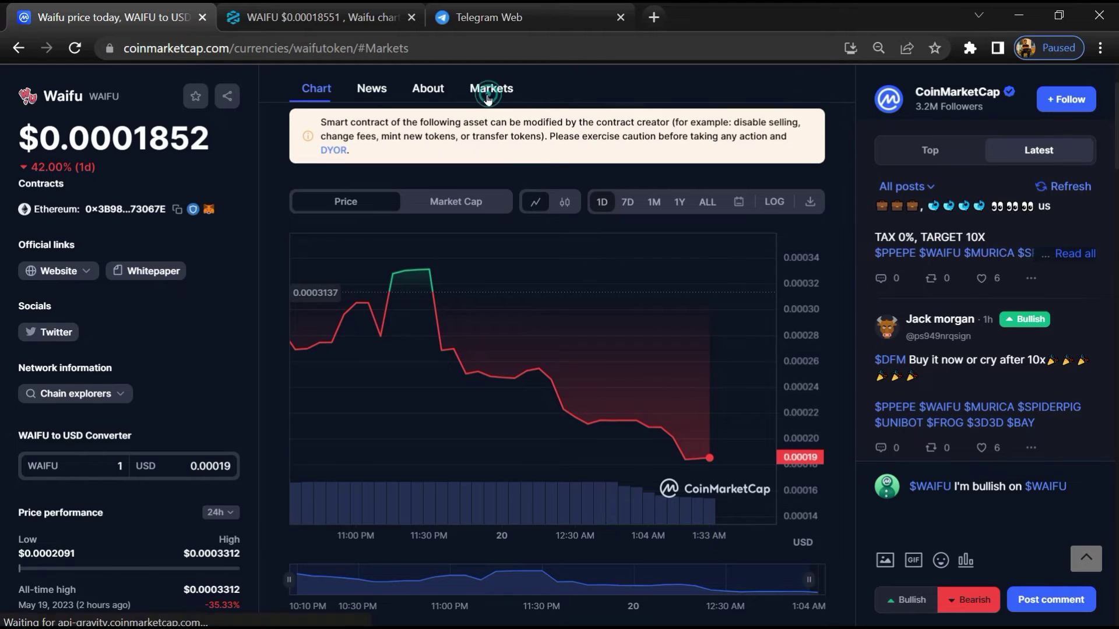
{"action": "scroll", "coordinate": [260, 307], "scroll_direction": "down", "scroll_amount": 3}
{"action": "scroll", "coordinate": [279, 364], "scroll_direction": "up", "scroll_amount": 3}
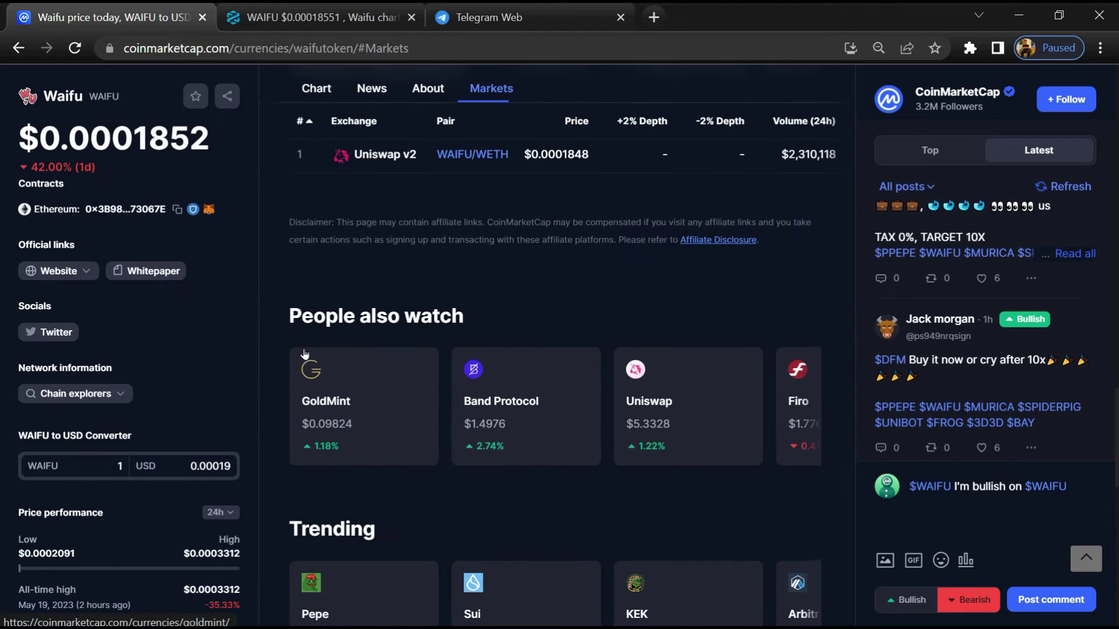
{"action": "scroll", "coordinate": [385, 298], "scroll_direction": "up", "scroll_amount": 1}
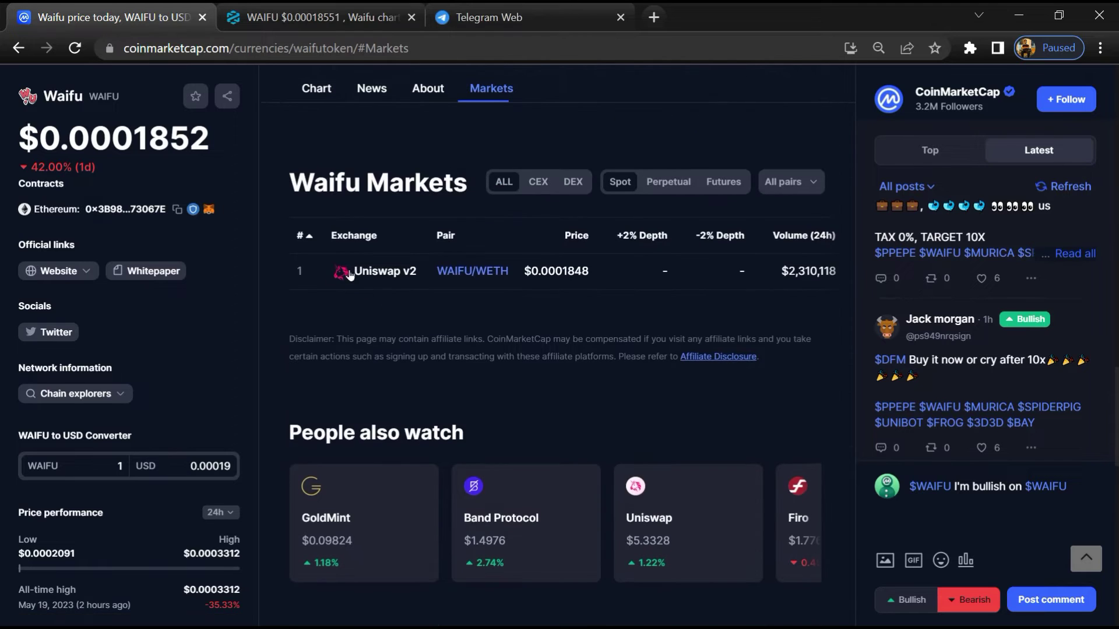
{"action": "left_click_drag", "start_coordinate": [355, 234], "coordinate": [485, 272]}
{"action": "left_click", "coordinate": [414, 321]}
{"action": "mouse_move", "coordinate": [353, 260]}
{"action": "left_mouse_down"}
{"action": "mouse_move", "coordinate": [668, 287]}
{"action": "mouse_move", "coordinate": [638, 298]}
{"action": "left_mouse_up"}
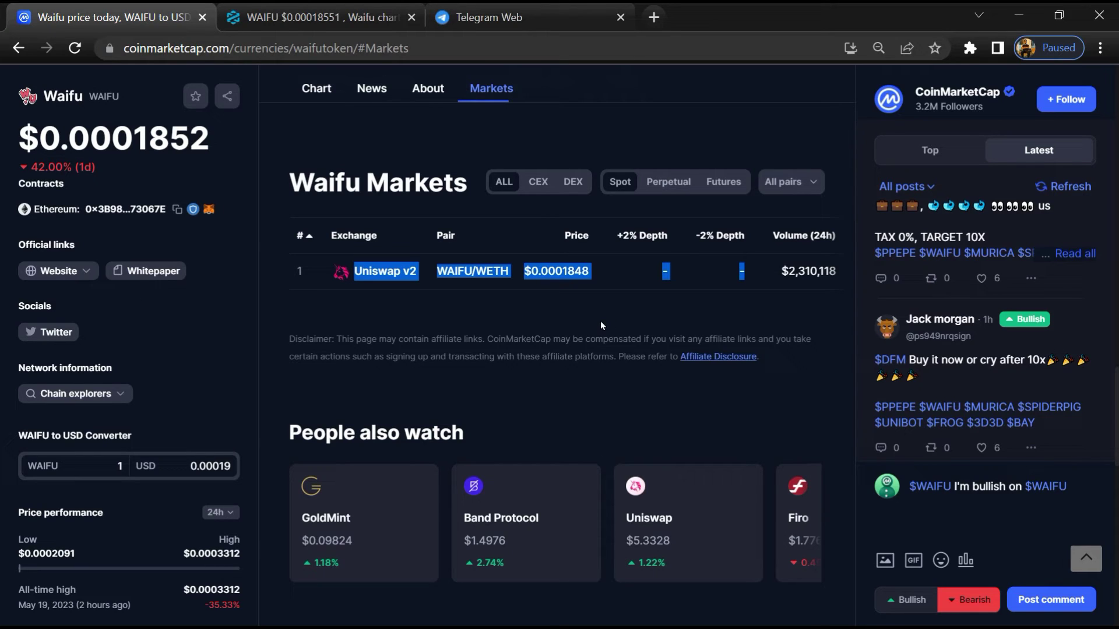
- On Etherscan's WAIFU tracker, highlight the holder count of 692
{"action": "left_click", "coordinate": [523, 321]}
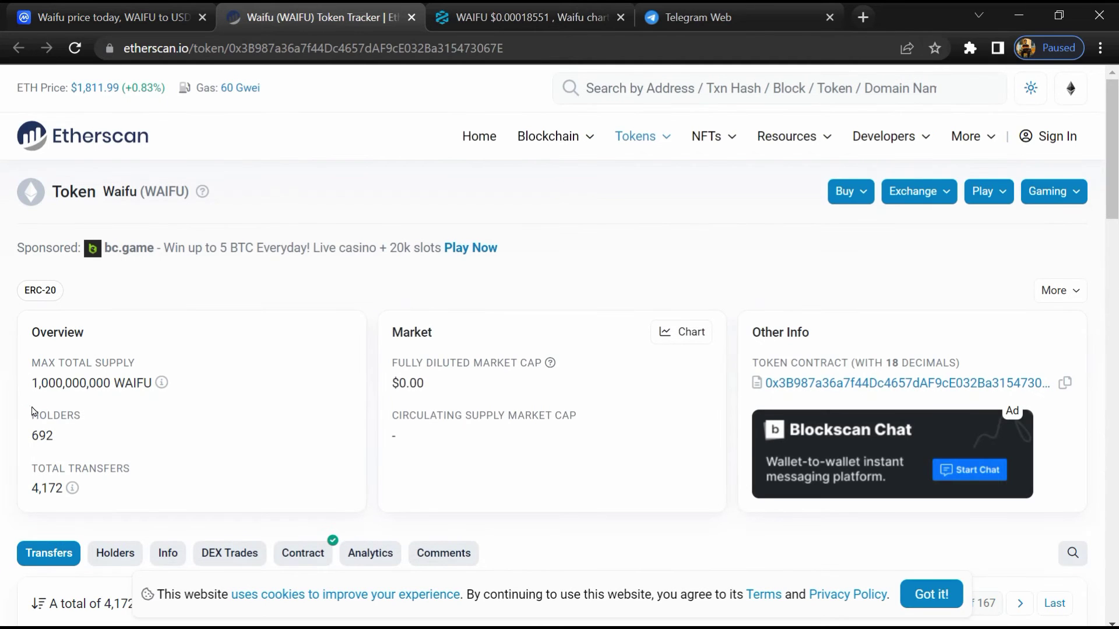
{"action": "left_click_drag", "start_coordinate": [31, 412], "coordinate": [88, 446]}
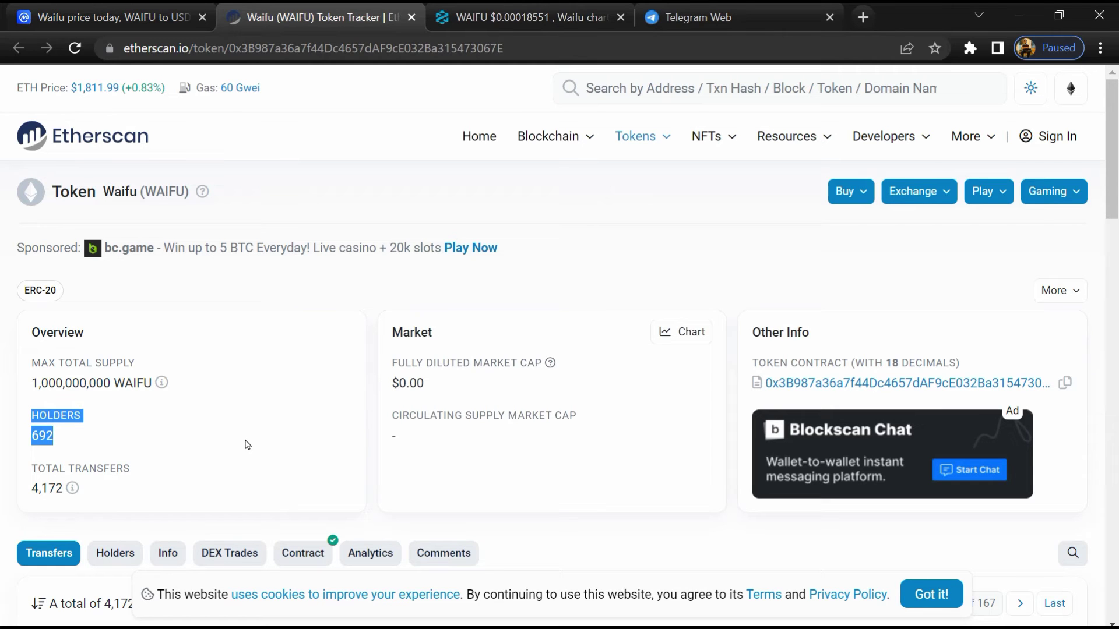
{"action": "scroll", "coordinate": [246, 444], "scroll_direction": "down", "scroll_amount": 4}
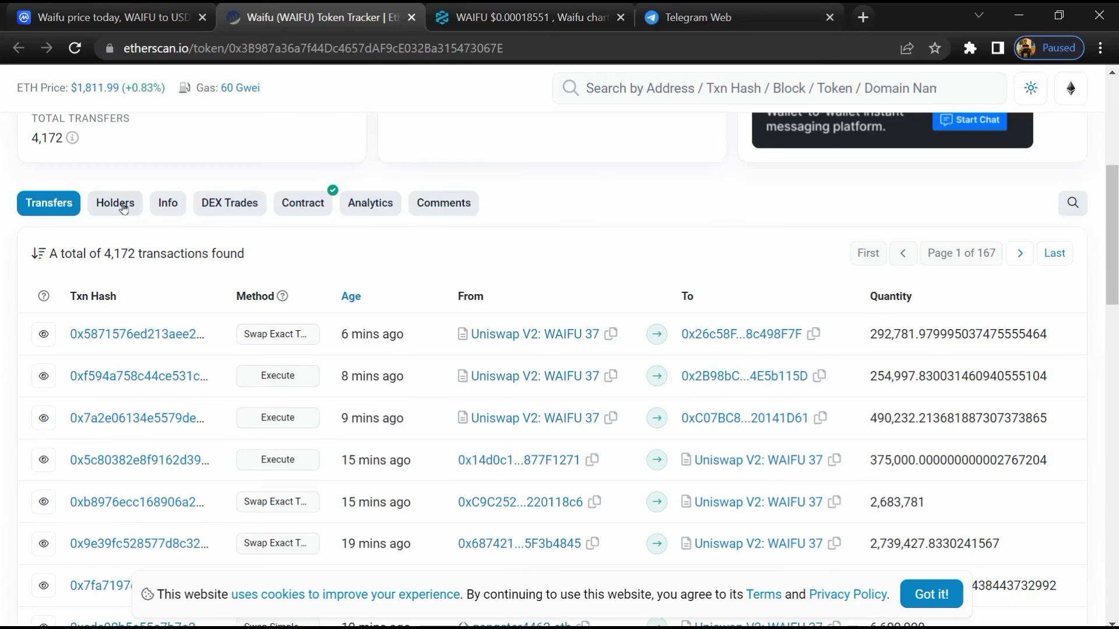
- Show the WAIFU holders list, led by the Uniswap V2 pool at 27.9535%
{"action": "left_click", "coordinate": [115, 203]}
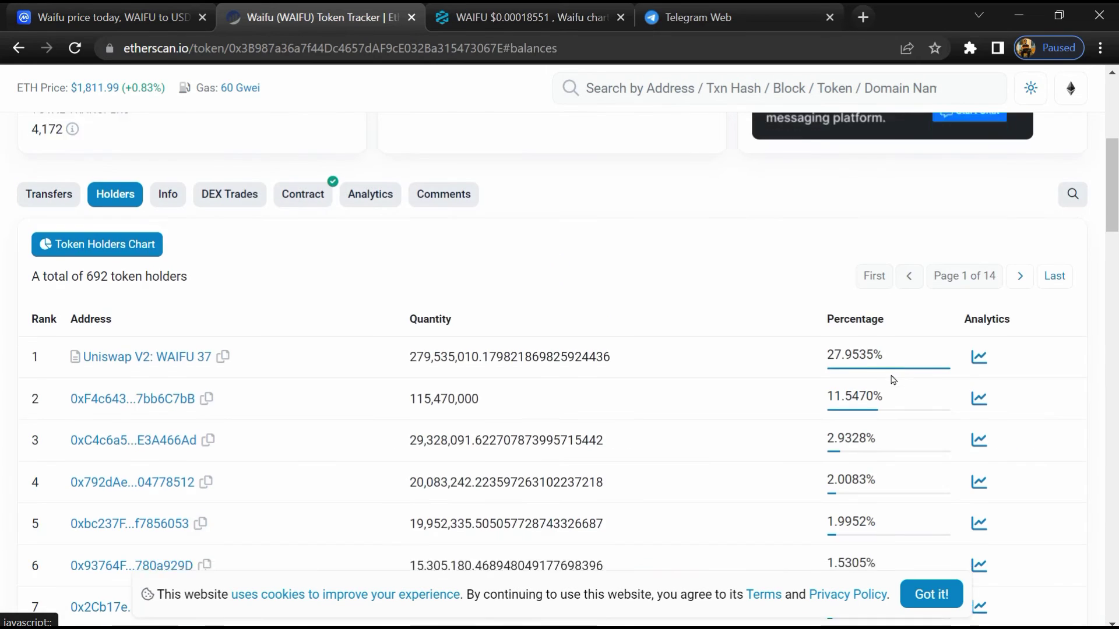
{"action": "scroll", "coordinate": [893, 377], "scroll_direction": "down", "scroll_amount": 3}
{"action": "scroll", "coordinate": [892, 378], "scroll_direction": "down", "scroll_amount": 5}
{"action": "scroll", "coordinate": [892, 378], "scroll_direction": "down", "scroll_amount": 5}
{"action": "scroll", "coordinate": [892, 378], "scroll_direction": "down", "scroll_amount": 4}
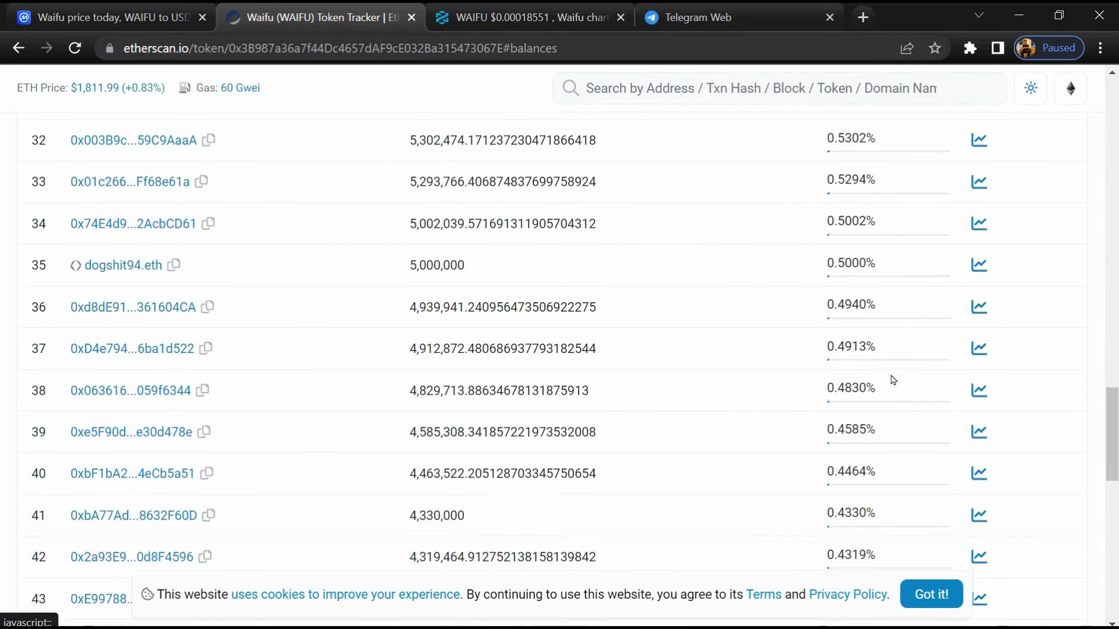
{"action": "scroll", "coordinate": [892, 378], "scroll_direction": "down", "scroll_amount": 5}
{"action": "scroll", "coordinate": [891, 378], "scroll_direction": "up", "scroll_amount": 2}
{"action": "scroll", "coordinate": [892, 377], "scroll_direction": "up", "scroll_amount": 5}
{"action": "scroll", "coordinate": [890, 380], "scroll_direction": "up", "scroll_amount": 6}
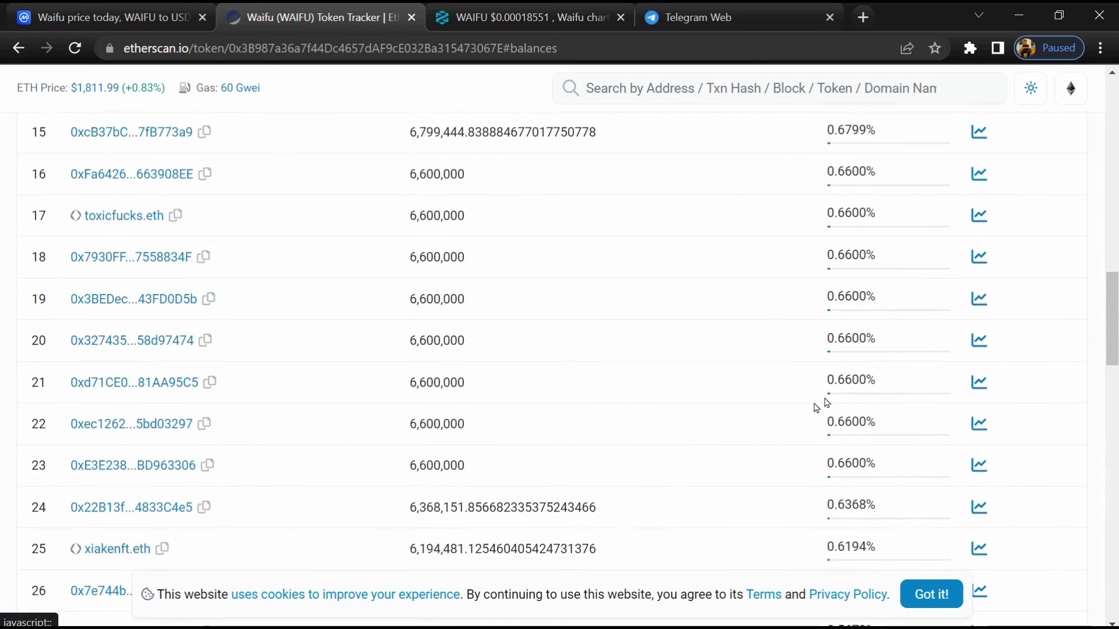
{"action": "scroll", "coordinate": [816, 405], "scroll_direction": "up", "scroll_amount": 3}
{"action": "scroll", "coordinate": [857, 435], "scroll_direction": "up", "scroll_amount": 1}
{"action": "scroll", "coordinate": [848, 427], "scroll_direction": "up", "scroll_amount": 2}
{"action": "scroll", "coordinate": [847, 427], "scroll_direction": "up", "scroll_amount": 2}
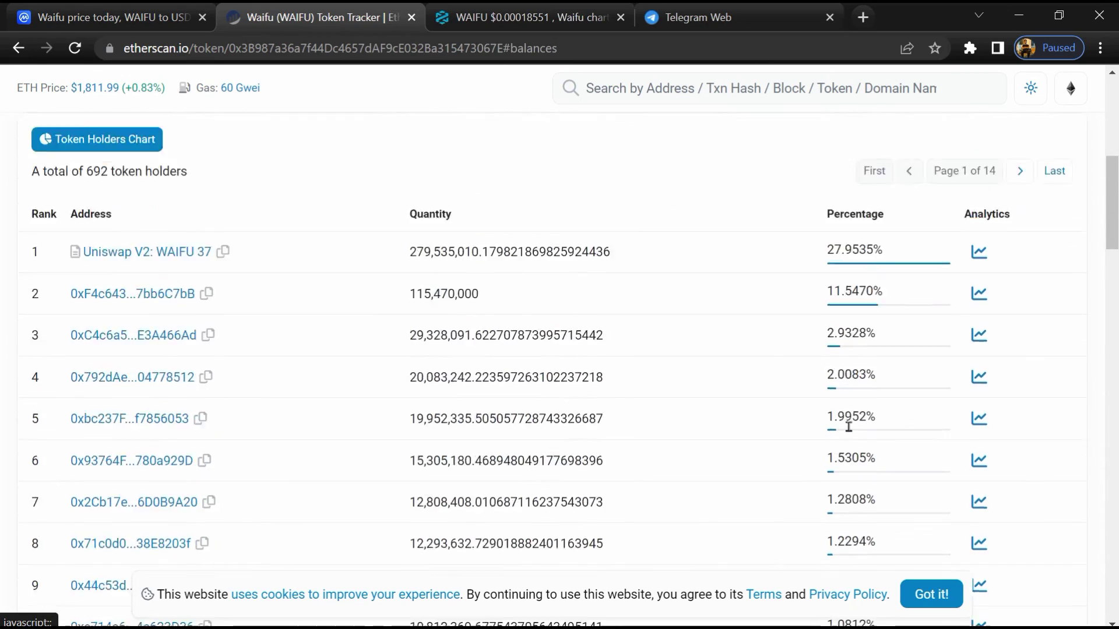
{"action": "scroll", "coordinate": [847, 427], "scroll_direction": "up", "scroll_amount": 1}
{"action": "scroll", "coordinate": [848, 426], "scroll_direction": "down", "scroll_amount": 2}
{"action": "scroll", "coordinate": [848, 426], "scroll_direction": "up", "scroll_amount": 2}
{"action": "scroll", "coordinate": [851, 436], "scroll_direction": "down", "scroll_amount": 2}
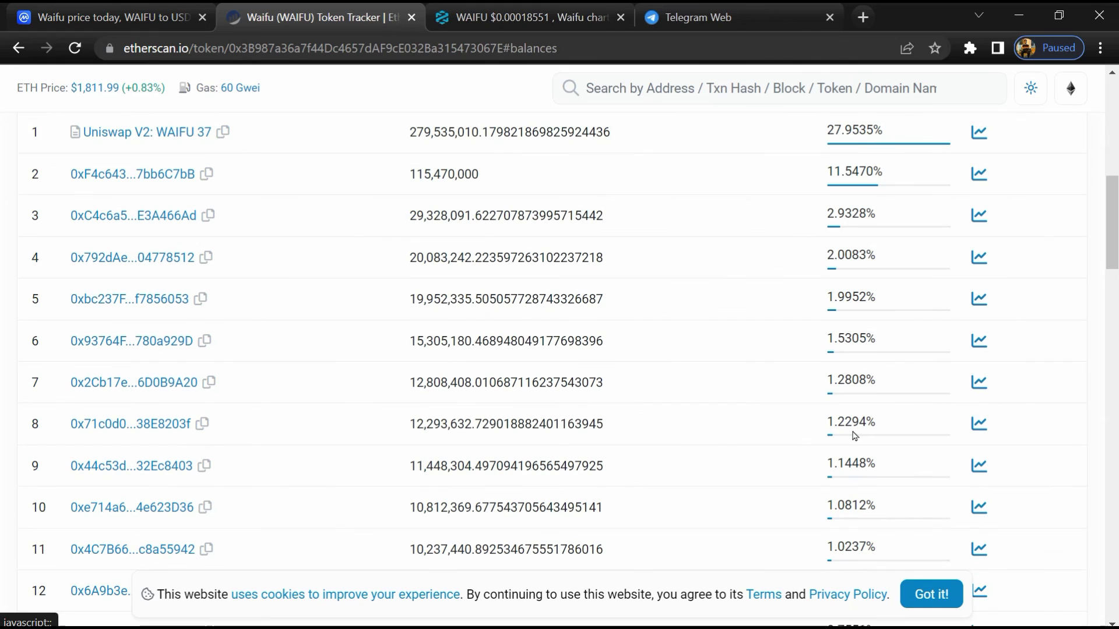